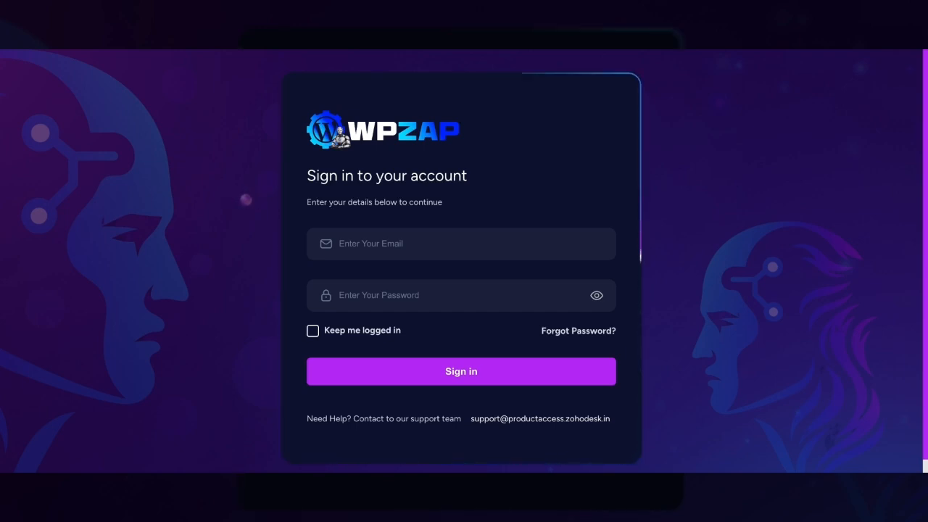
- Sign in to the WP Zap members area with the account e-mail and password
{"action": "left_click", "coordinate": [489, 235]}
{"action": "type", "text": "ra"}
{"action": "left_click", "coordinate": [513, 266]}
{"action": "left_click", "coordinate": [443, 290]}
{"action": "type", "text": "•••"}
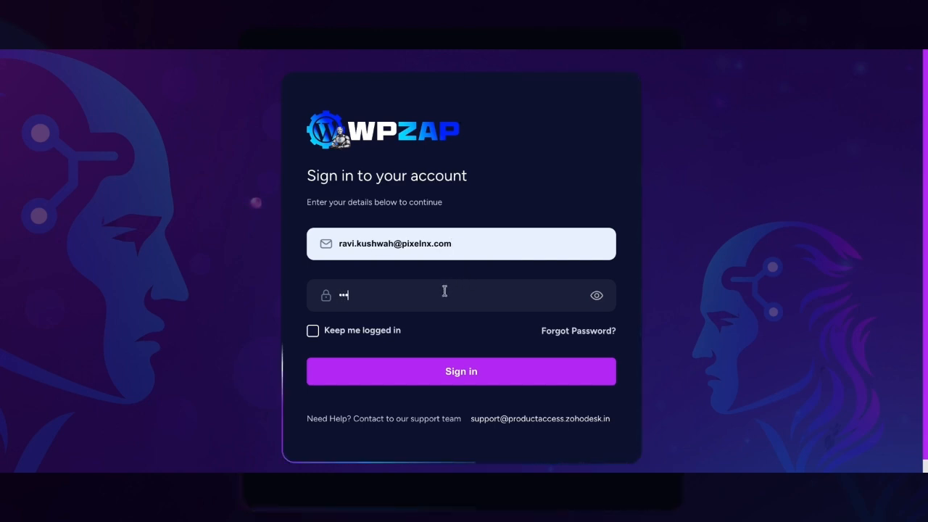
{"action": "left_click", "coordinate": [516, 366]}
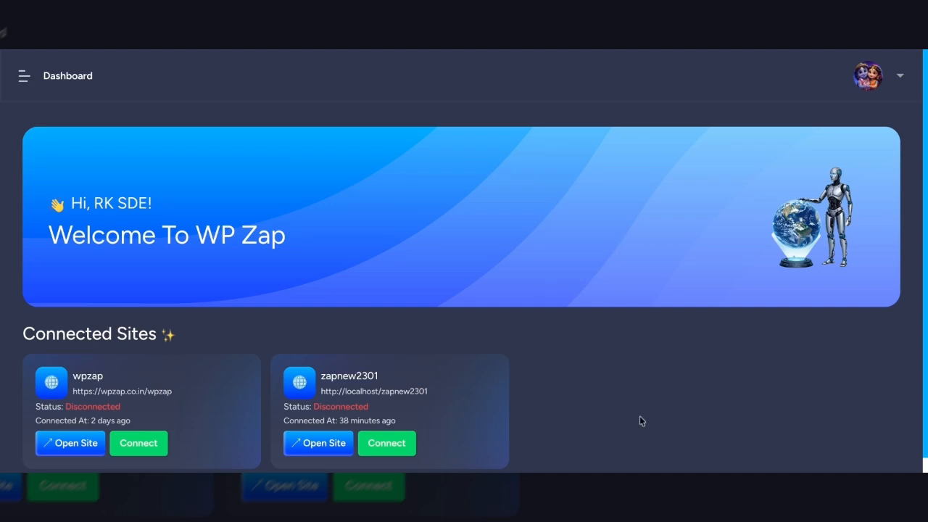
- Go to the members area Download page showing the license key and plugin downloads
{"action": "scroll", "coordinate": [639, 420], "scroll_direction": "down", "scroll_amount": 1}
{"action": "scroll", "coordinate": [69, 325], "scroll_direction": "up", "scroll_amount": 1}
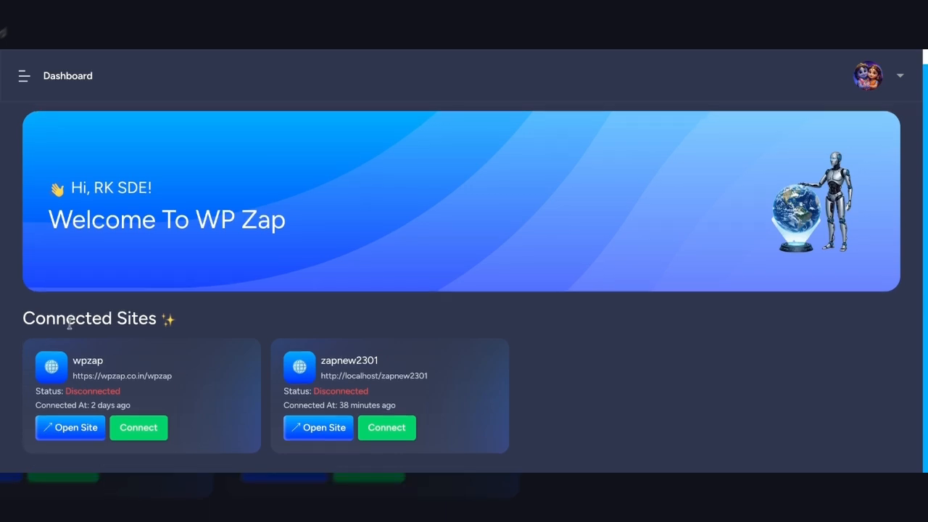
{"action": "left_click", "coordinate": [24, 80]}
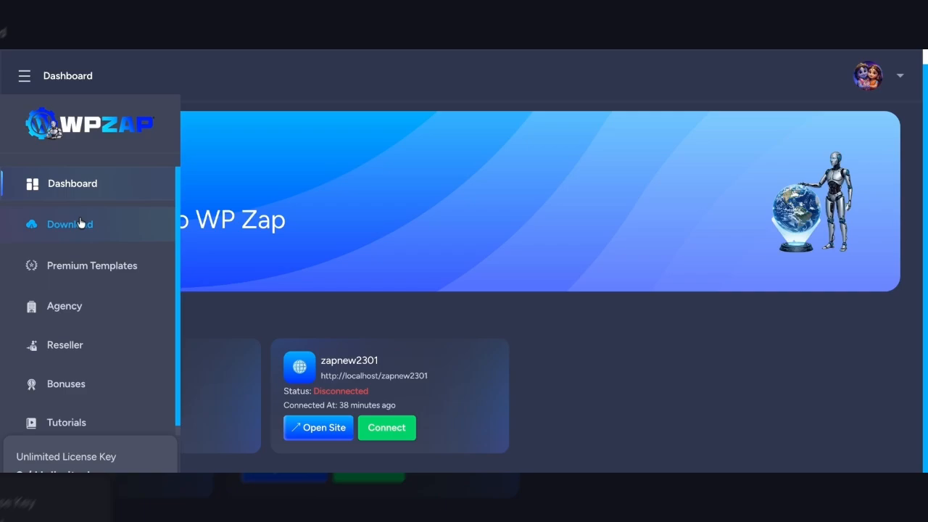
{"action": "left_click", "coordinate": [80, 222]}
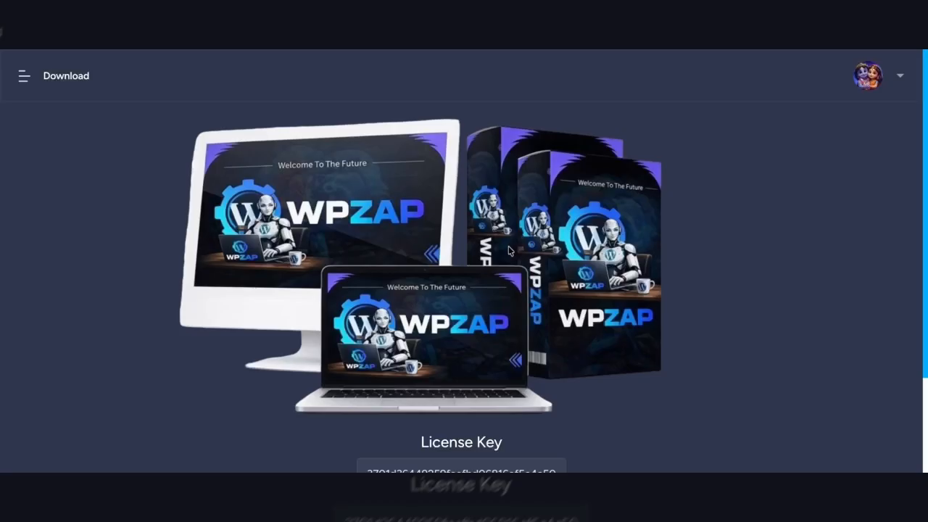
{"action": "scroll", "coordinate": [509, 251], "scroll_direction": "down", "scroll_amount": 2}
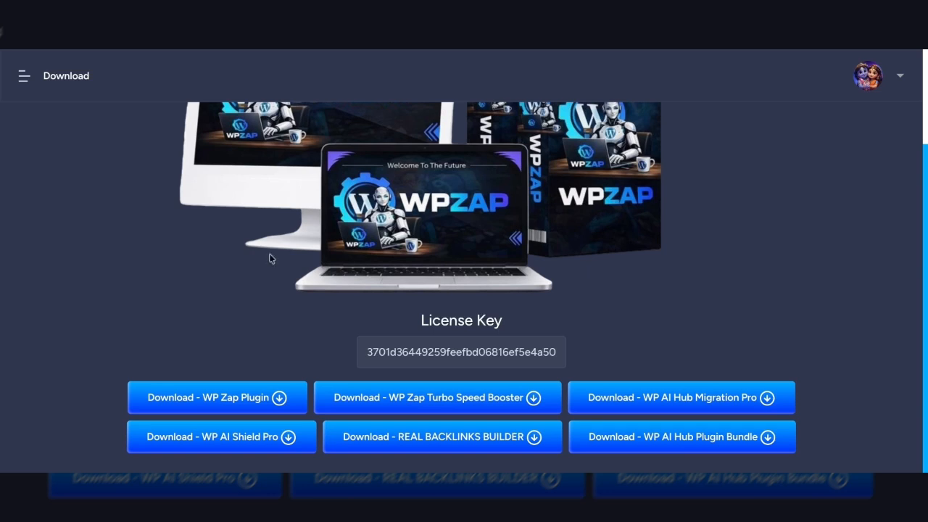
{"action": "left_click", "coordinate": [24, 77]}
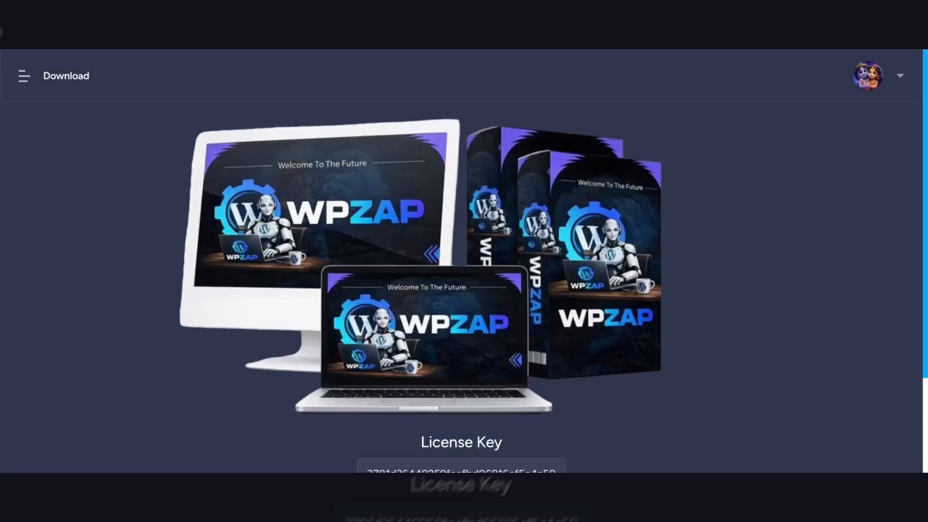
- Leave the Download page for the WP ZAP site's WordPress admin Dashboard
{"action": "scroll", "coordinate": [239, 368], "scroll_direction": "down", "scroll_amount": 1}
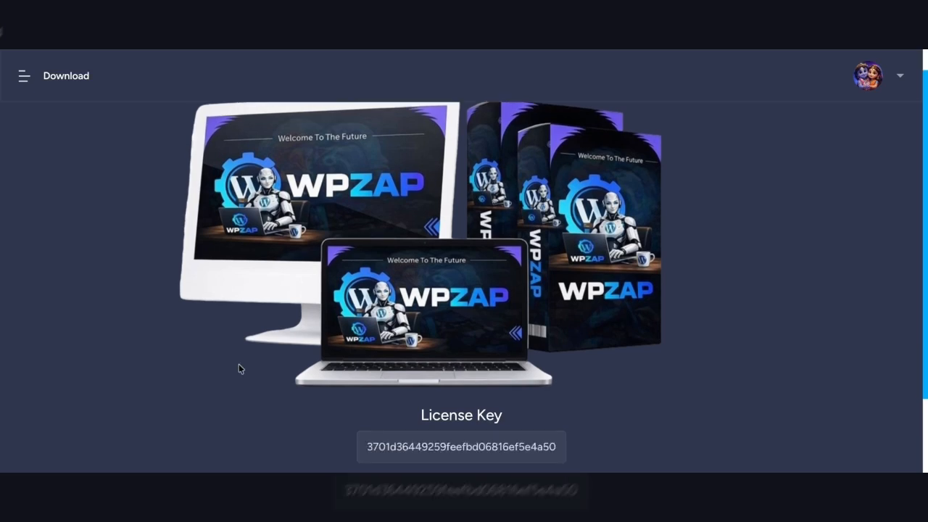
{"action": "scroll", "coordinate": [239, 369], "scroll_direction": "down", "scroll_amount": 3}
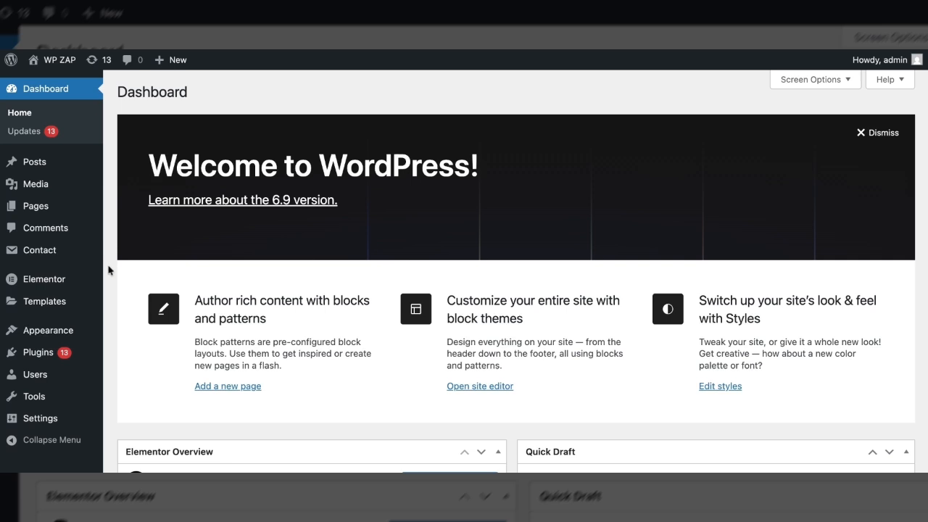
- Go to Plugins > Add Plugin and reveal the Upload Plugin .zip form
{"action": "mouse_move", "coordinate": [33, 354]}
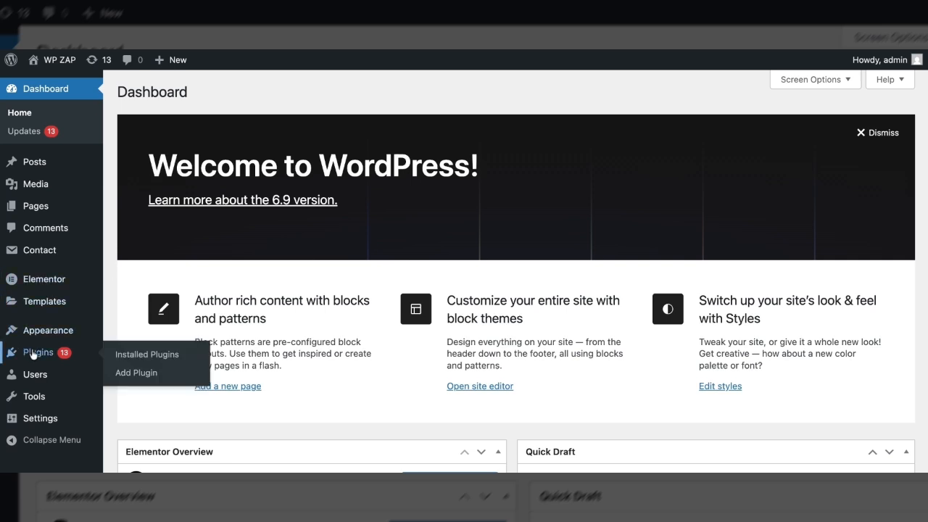
{"action": "left_click", "coordinate": [137, 372]}
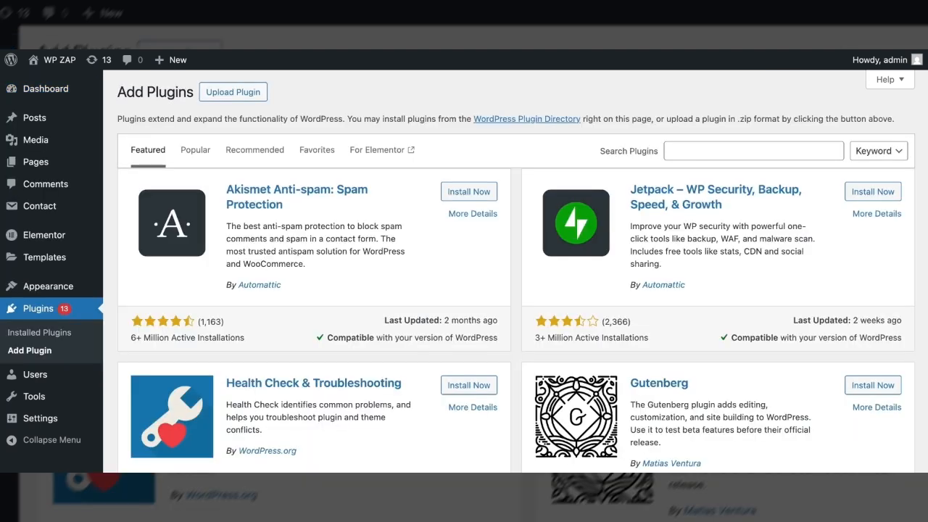
{"action": "left_click", "coordinate": [233, 97]}
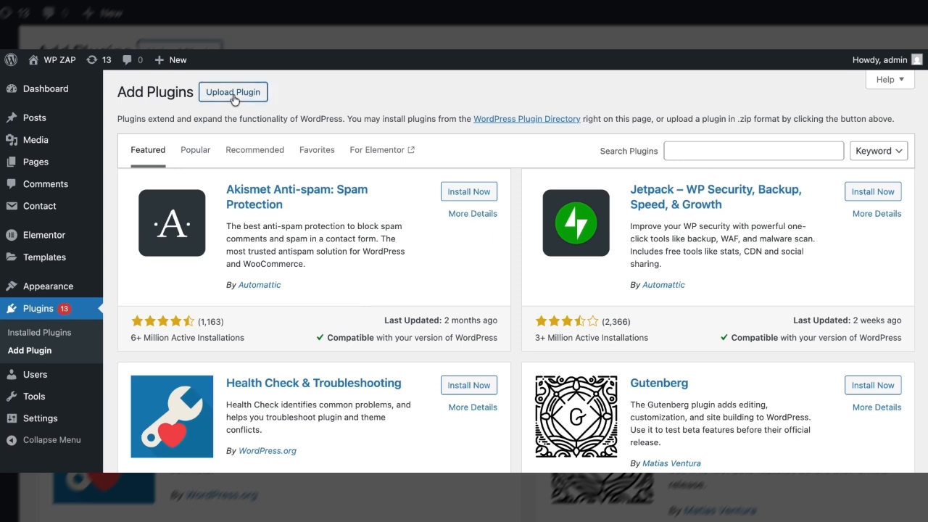
{"action": "left_click", "coordinate": [417, 211]}
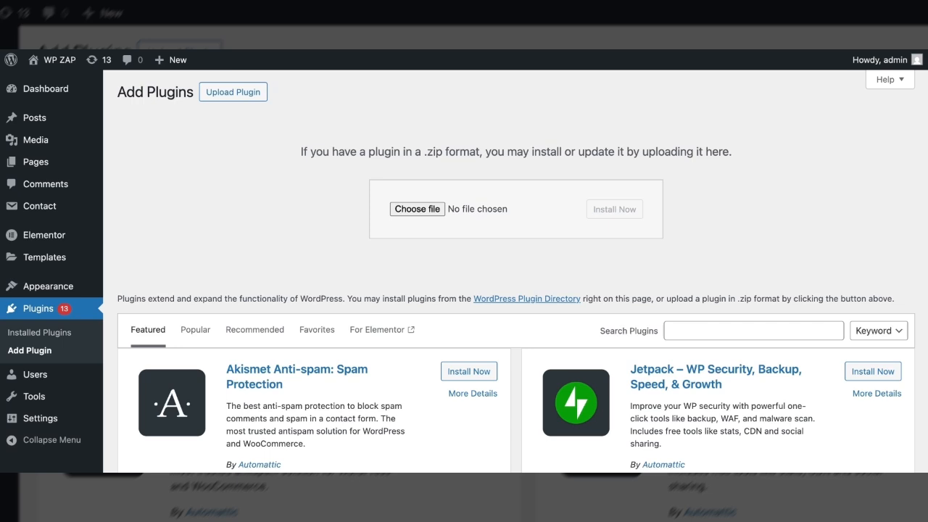
- Upload zapwp 8.zip, install it, and activate the WP Zap plugin
{"action": "left_click", "coordinate": [622, 265]}
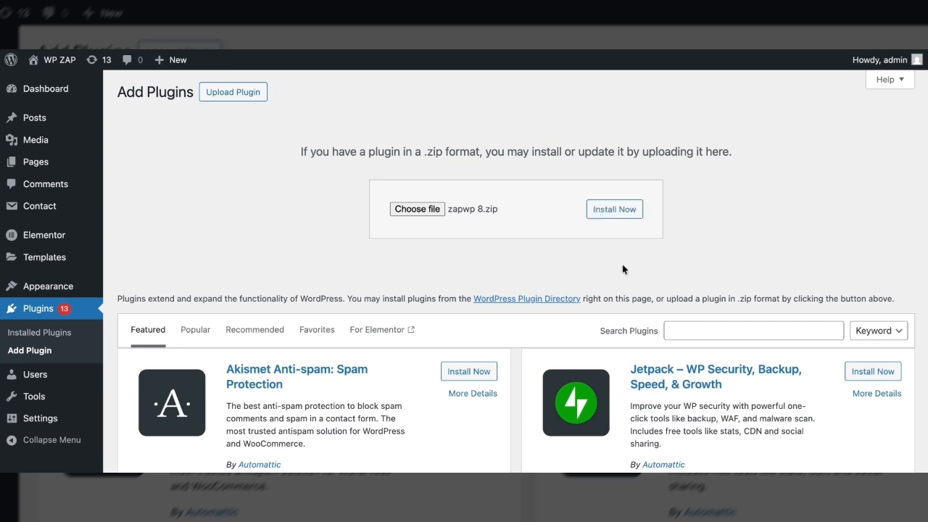
{"action": "left_click", "coordinate": [622, 214]}
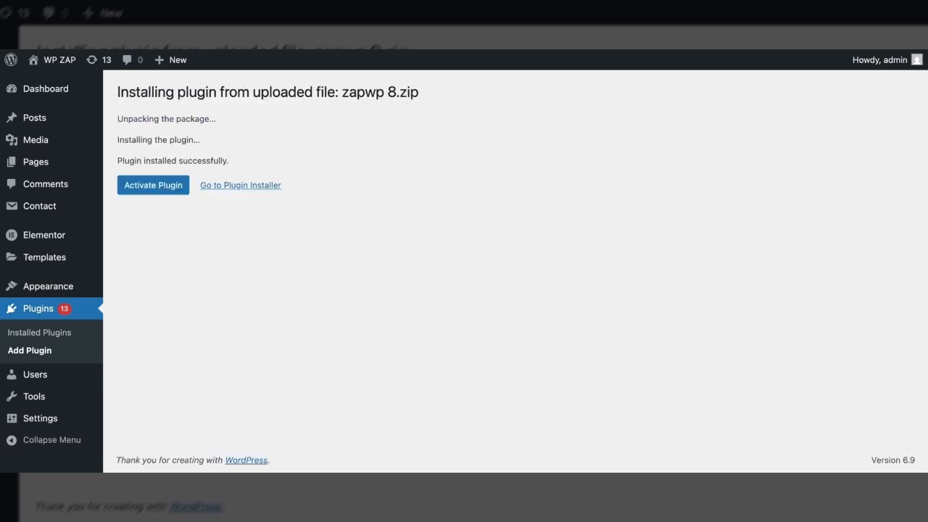
{"action": "left_click", "coordinate": [153, 188]}
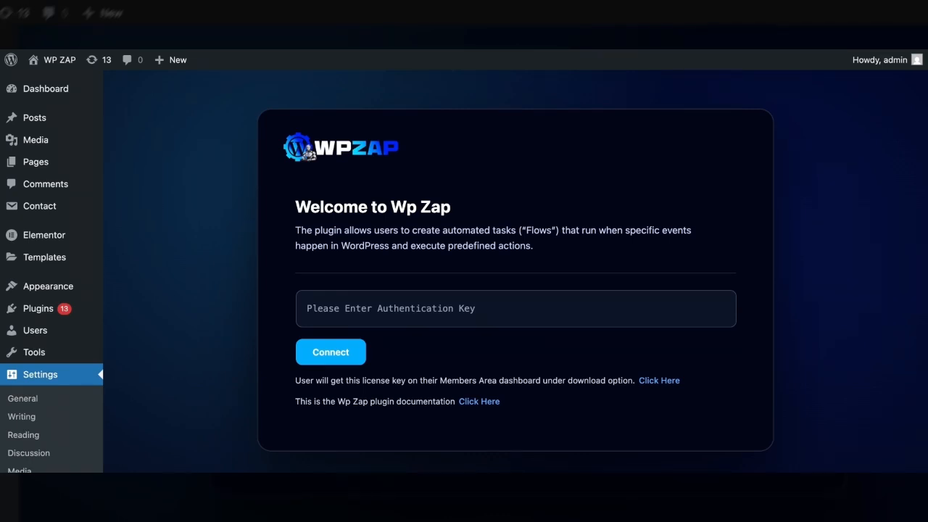
- Paste the license key into the Authentication Key field and connect the plugin
{"action": "left_click", "coordinate": [537, 320]}
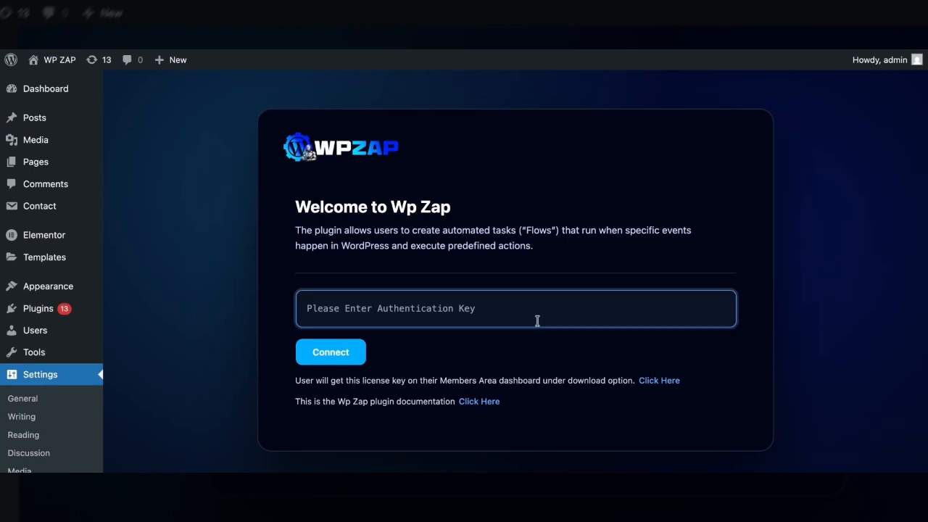
{"action": "left_click", "coordinate": [331, 353]}
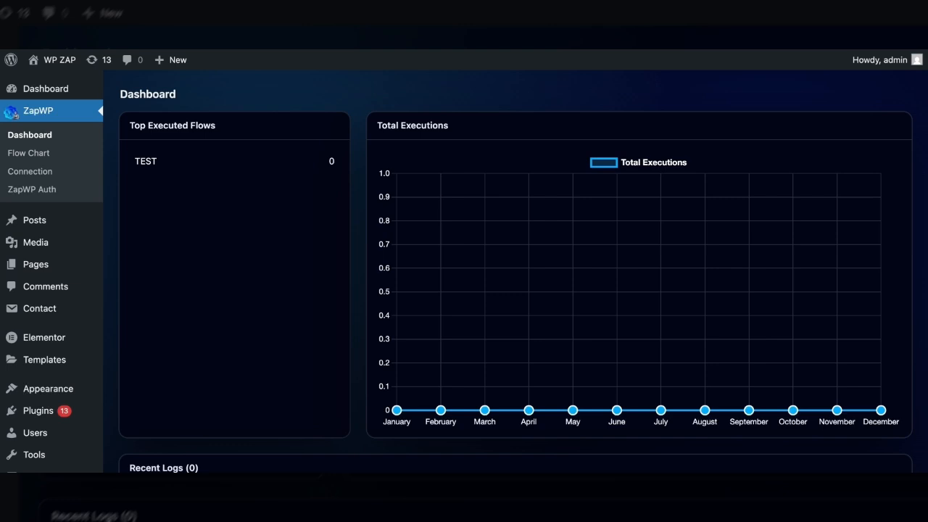
- Open the ZapWP Flow Chart page listing the TEST flow
{"action": "scroll", "coordinate": [130, 137], "scroll_direction": "down", "scroll_amount": 1}
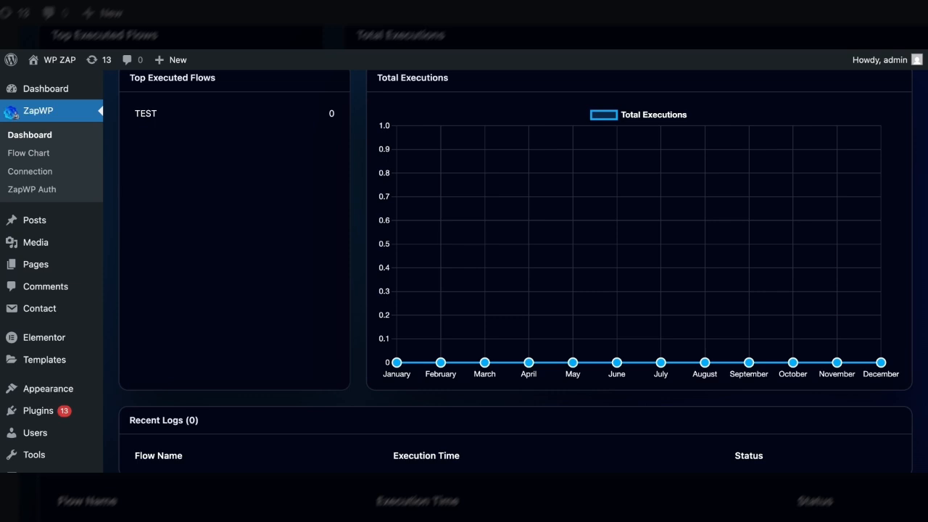
{"action": "scroll", "coordinate": [515, 269], "scroll_direction": "up", "scroll_amount": 2}
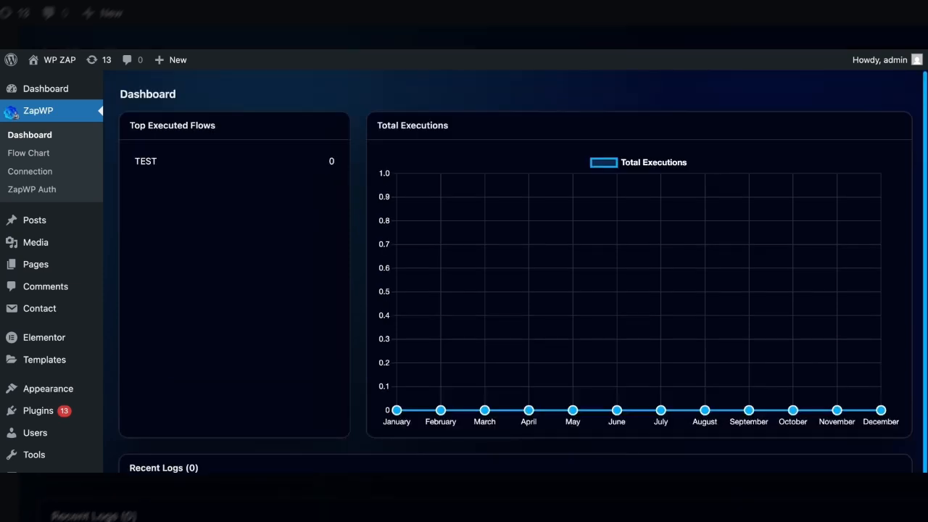
{"action": "left_click", "coordinate": [28, 157]}
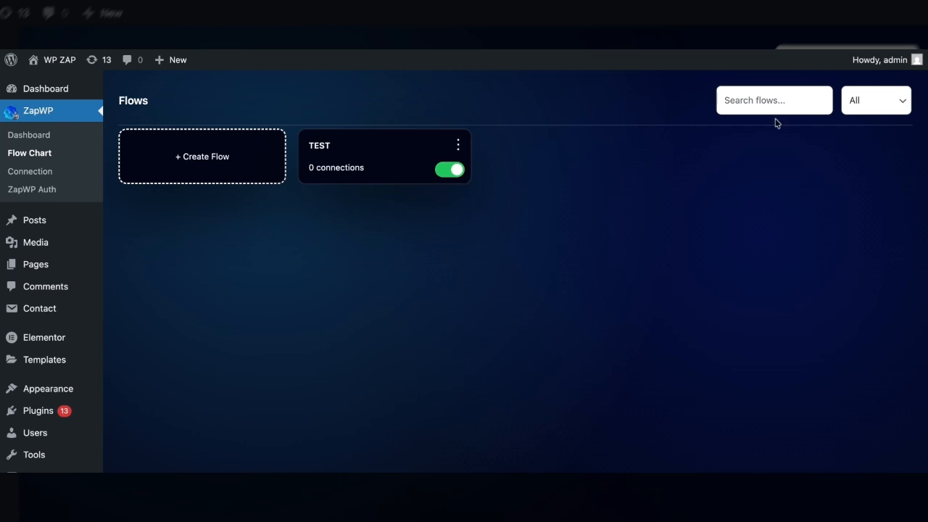
- Check the flows filter, then open the ZapWP Auth page confirming the stored license key
{"action": "left_click", "coordinate": [882, 107]}
{"action": "left_click", "coordinate": [31, 177]}
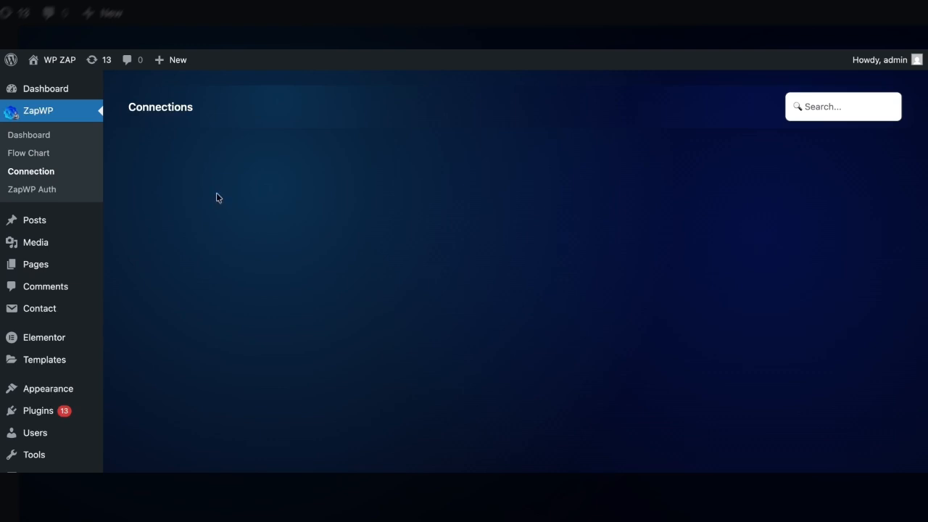
{"action": "left_click", "coordinate": [41, 190]}
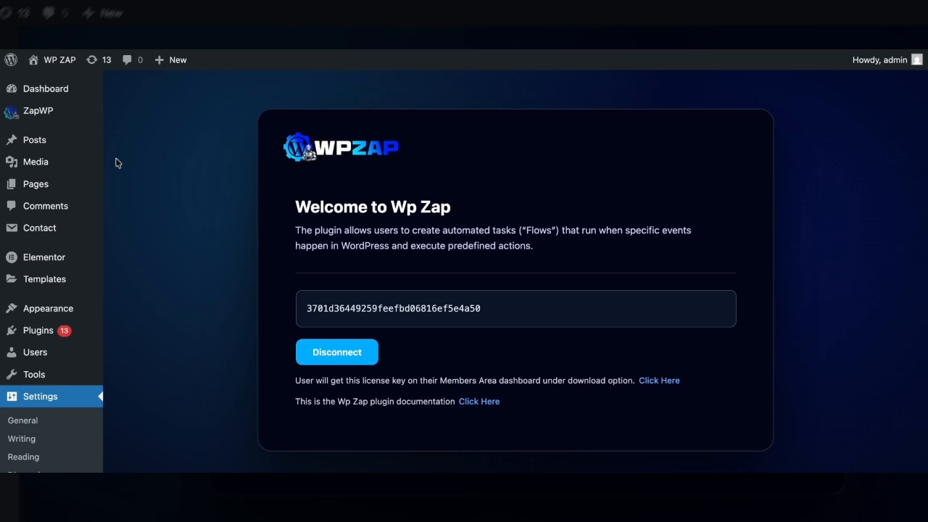
{"action": "mouse_move", "coordinate": [45, 136]}
{"action": "mouse_move", "coordinate": [32, 116]}
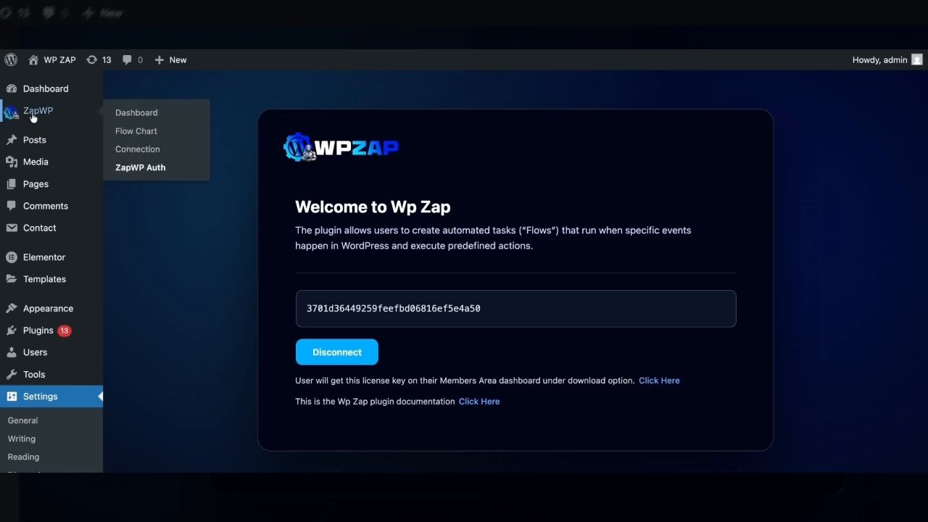
- Create a new blank flow, replacing 'Untitled Flow' with a custom name ending in 'ZAp1'
{"action": "left_click", "coordinate": [136, 131]}
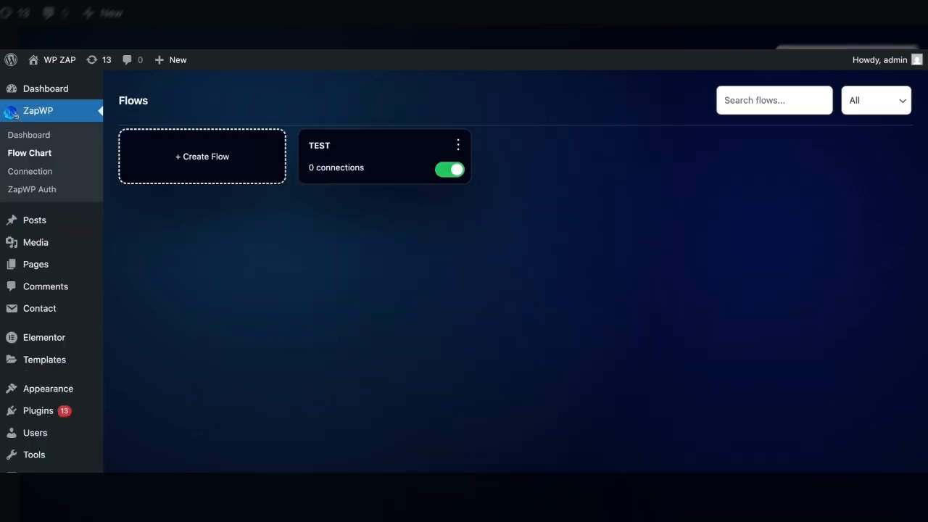
{"action": "left_click", "coordinate": [191, 149]}
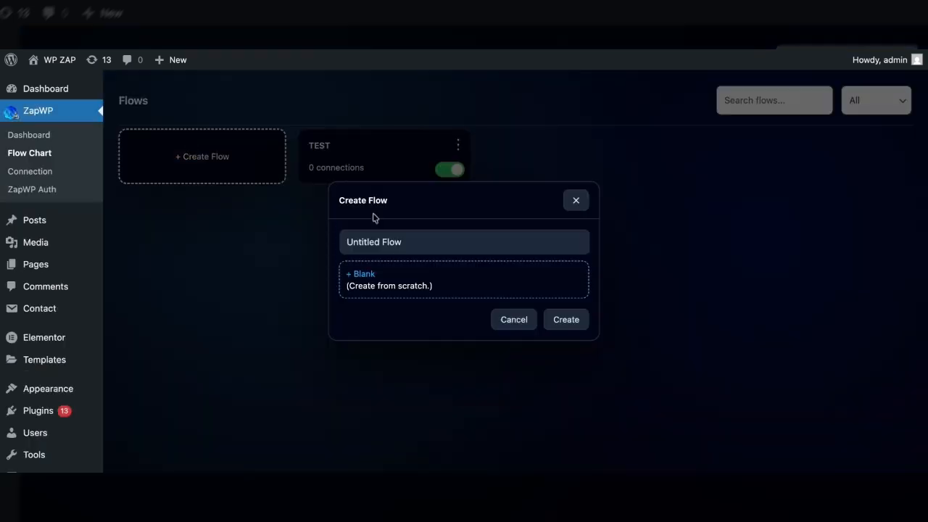
{"action": "left_click", "coordinate": [348, 240]}
{"action": "left_click_drag", "start_coordinate": [348, 240], "coordinate": [403, 239]}
{"action": "key", "text": "BackSpace"}
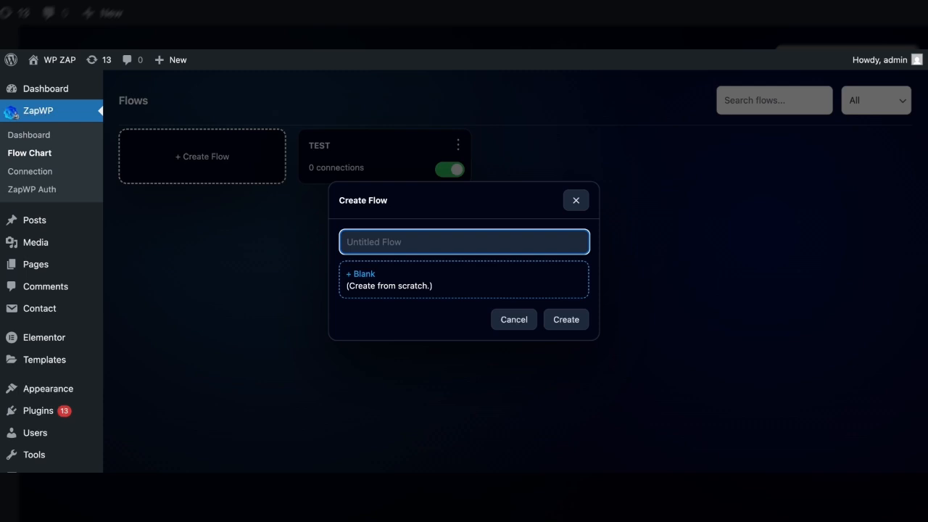
{"action": "type", "text": "WPSa"}
{"action": "key", "text": "BackSpace"}
{"action": "key", "text": "BackSpace"}
{"action": "type", "text": "ZAp1"}
{"action": "left_click", "coordinate": [564, 323]}
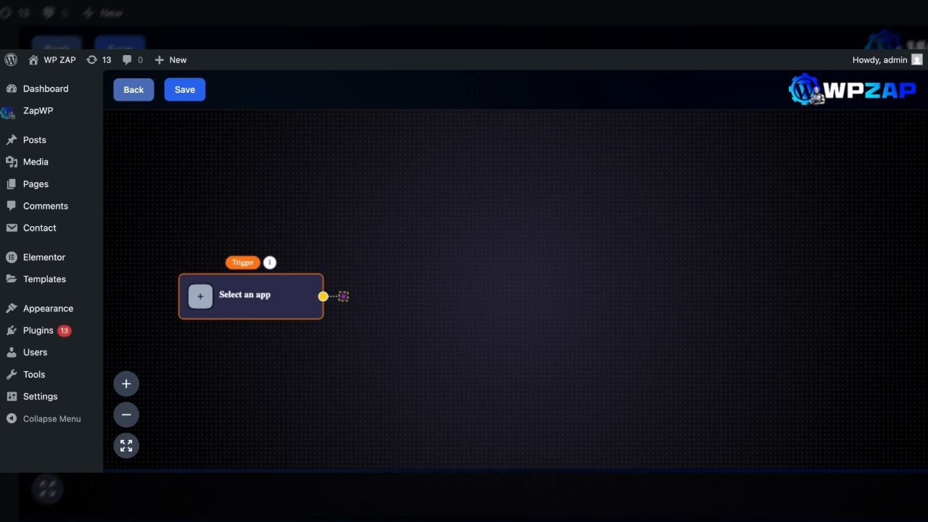
- Pick Contact Form 7 as the trigger app with the On Form Submit event on Contact form 1
{"action": "left_click", "coordinate": [200, 296]}
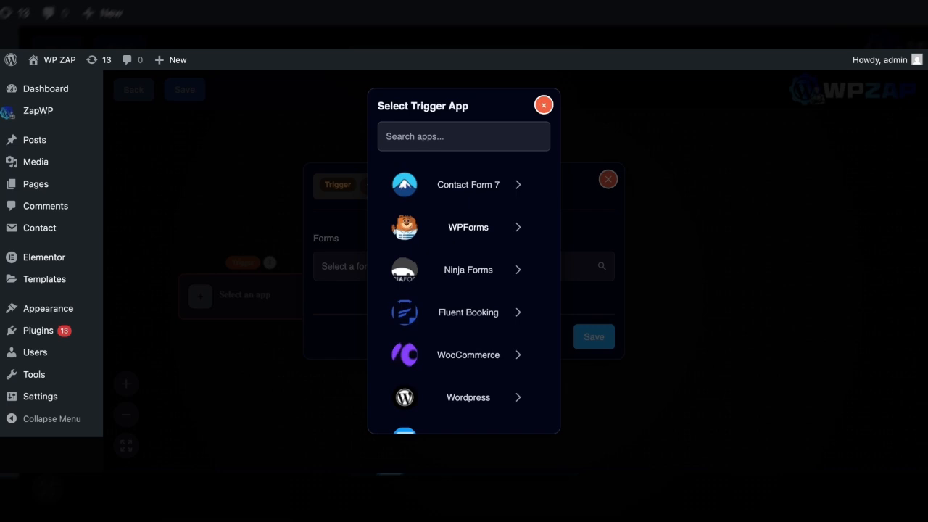
{"action": "scroll", "coordinate": [464, 290], "scroll_direction": "down", "scroll_amount": 3}
{"action": "scroll", "coordinate": [464, 290], "scroll_direction": "down", "scroll_amount": 5}
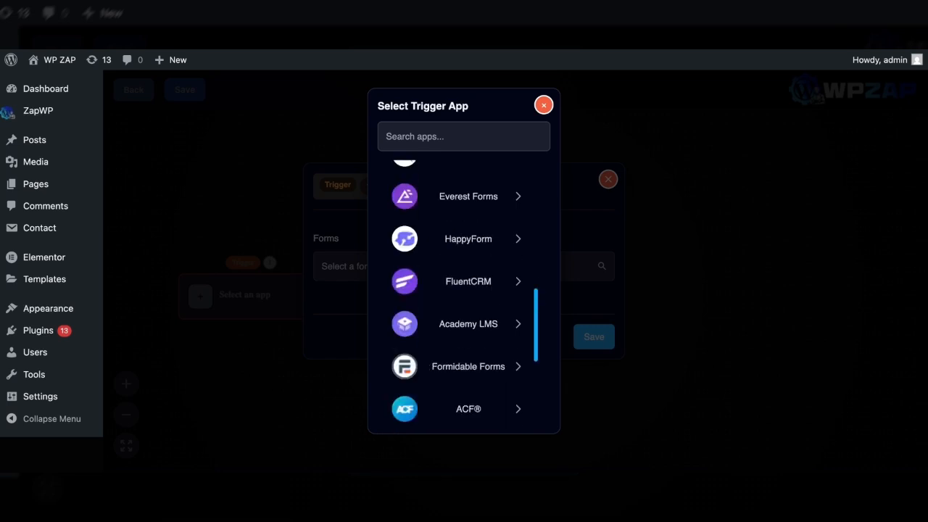
{"action": "scroll", "coordinate": [464, 297], "scroll_direction": "down", "scroll_amount": 5}
{"action": "scroll", "coordinate": [463, 290], "scroll_direction": "down", "scroll_amount": 1}
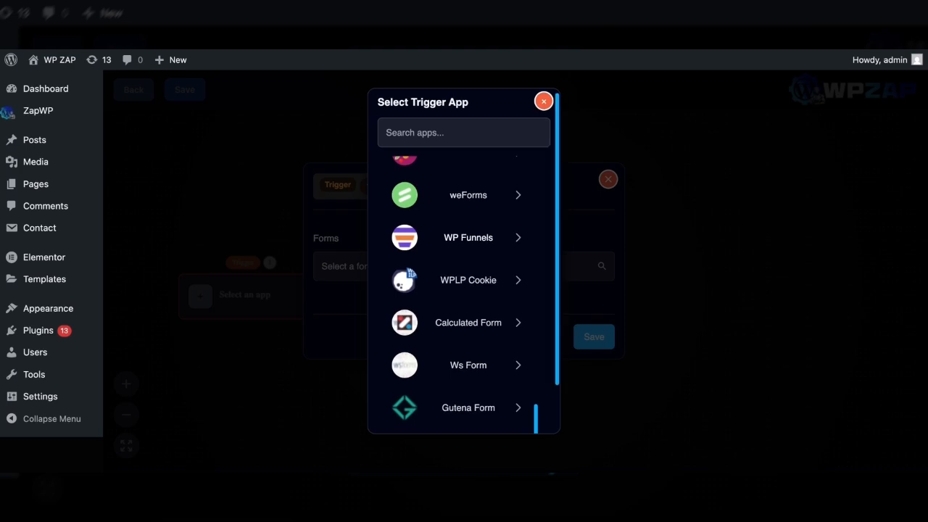
{"action": "scroll", "coordinate": [464, 290], "scroll_direction": "up", "scroll_amount": 3}
{"action": "scroll", "coordinate": [464, 290], "scroll_direction": "up", "scroll_amount": 4}
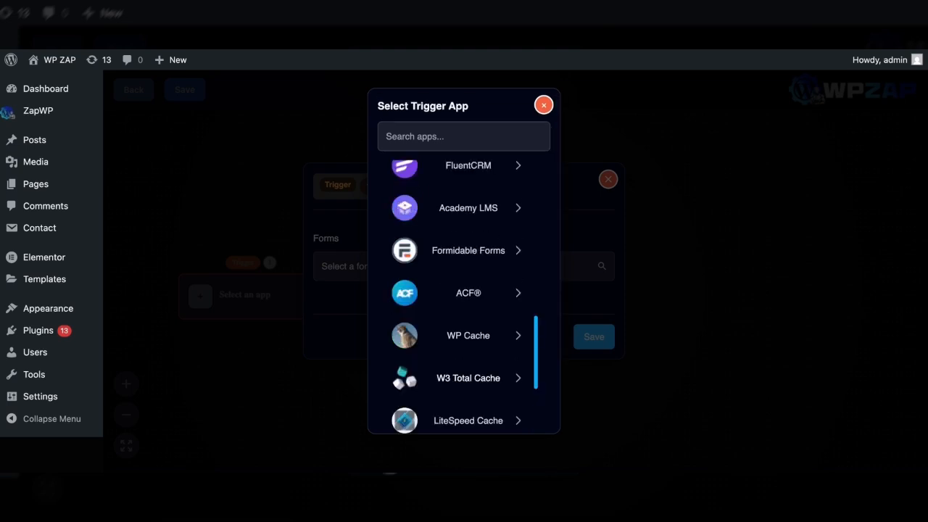
{"action": "scroll", "coordinate": [464, 290], "scroll_direction": "up", "scroll_amount": 5}
{"action": "scroll", "coordinate": [464, 290], "scroll_direction": "up", "scroll_amount": 4}
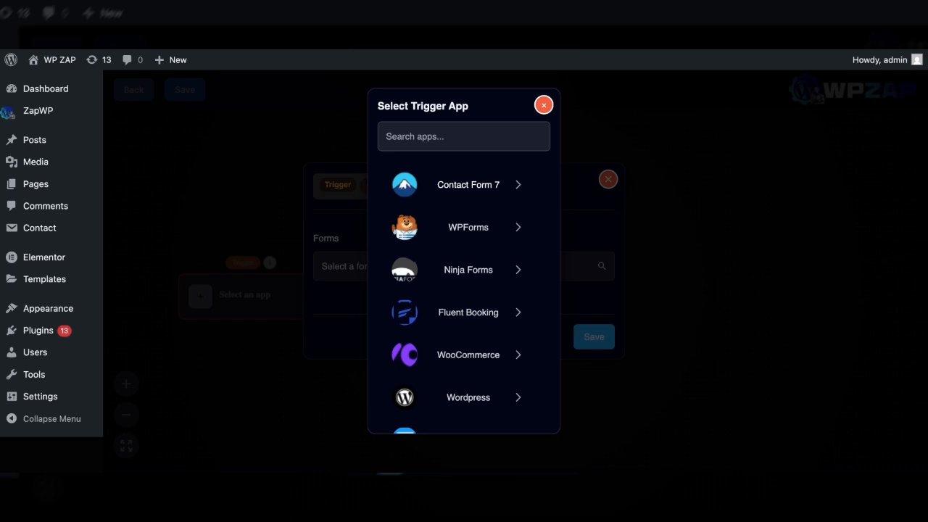
{"action": "left_click", "coordinate": [485, 190]}
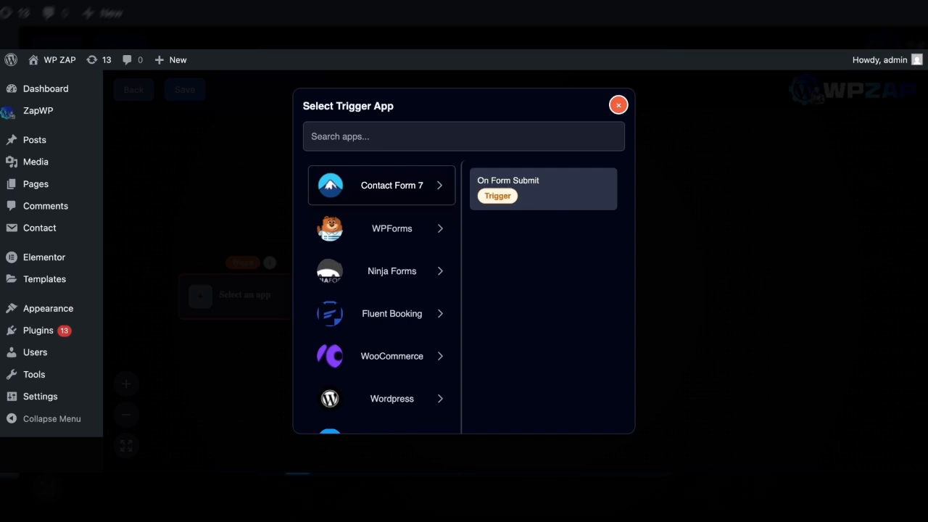
{"action": "left_click", "coordinate": [543, 188]}
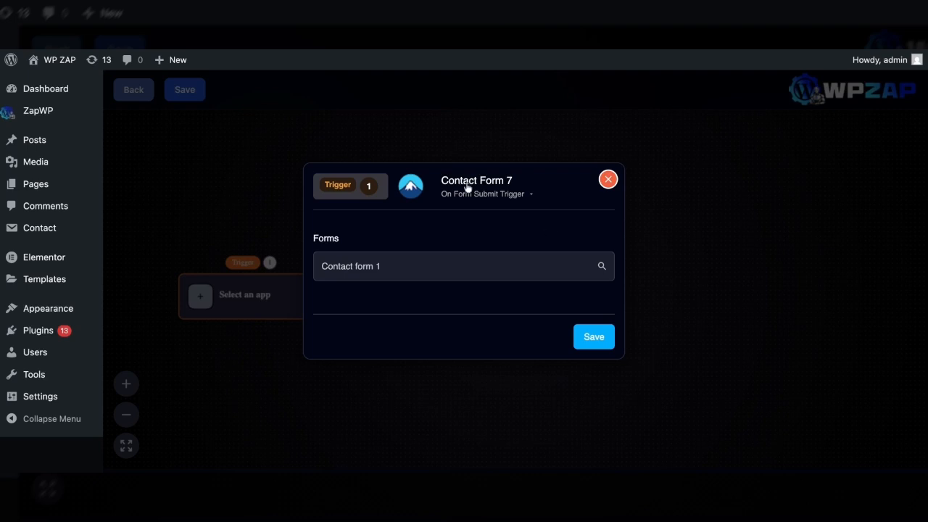
- Select Contact form 1 as the trigger form and save the Contact Form 7 trigger
{"action": "left_click", "coordinate": [474, 267]}
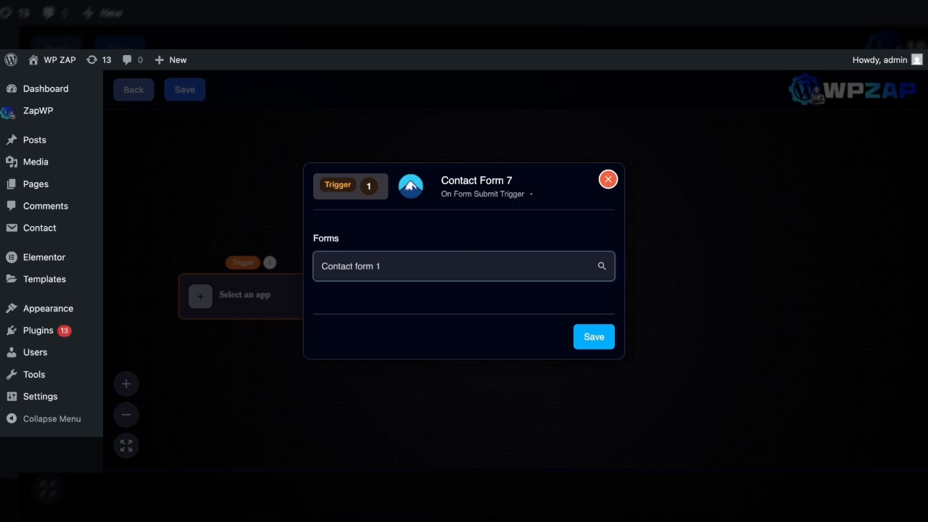
{"action": "left_click", "coordinate": [594, 337]}
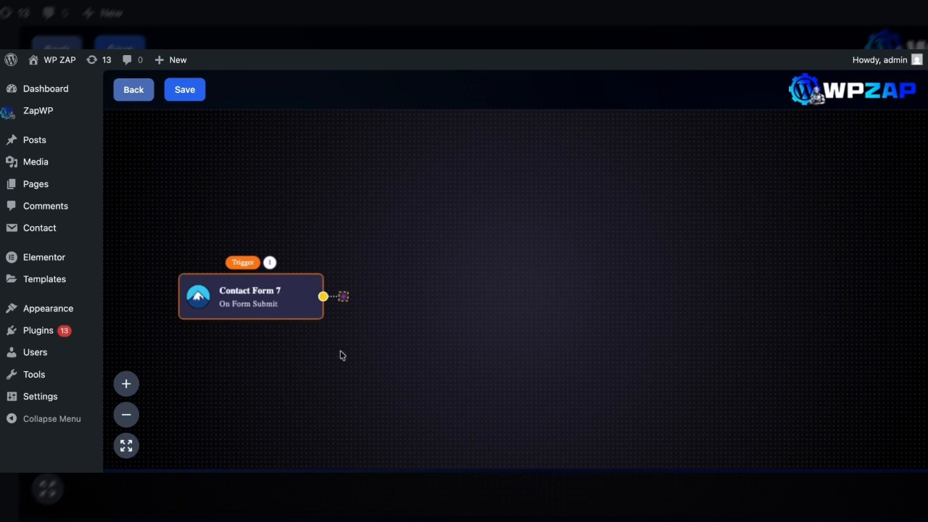
- Add a linked New Action step after the Contact Form 7 trigger node
{"action": "left_click", "coordinate": [344, 297]}
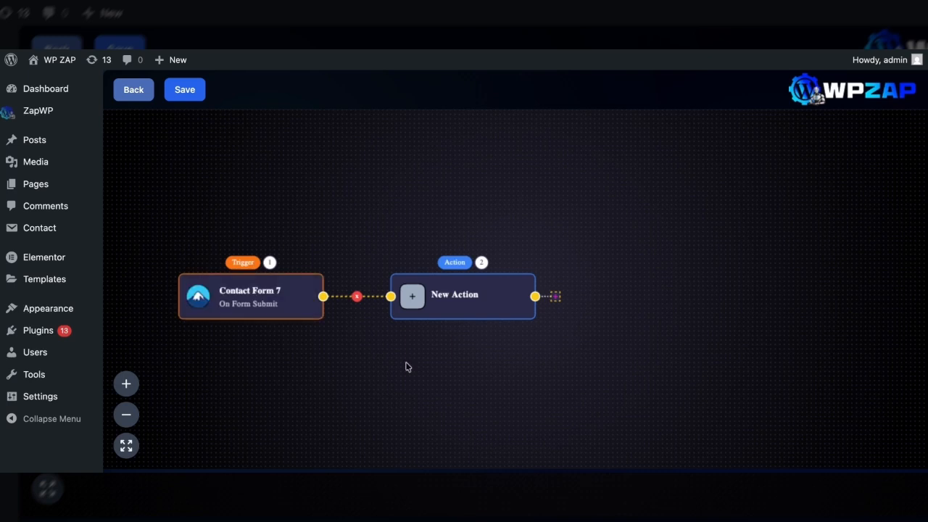
{"action": "mouse_move", "coordinate": [465, 291]}
- Set the new action step to Mailchimp's Create Subscriber action
{"action": "left_click", "coordinate": [454, 298]}
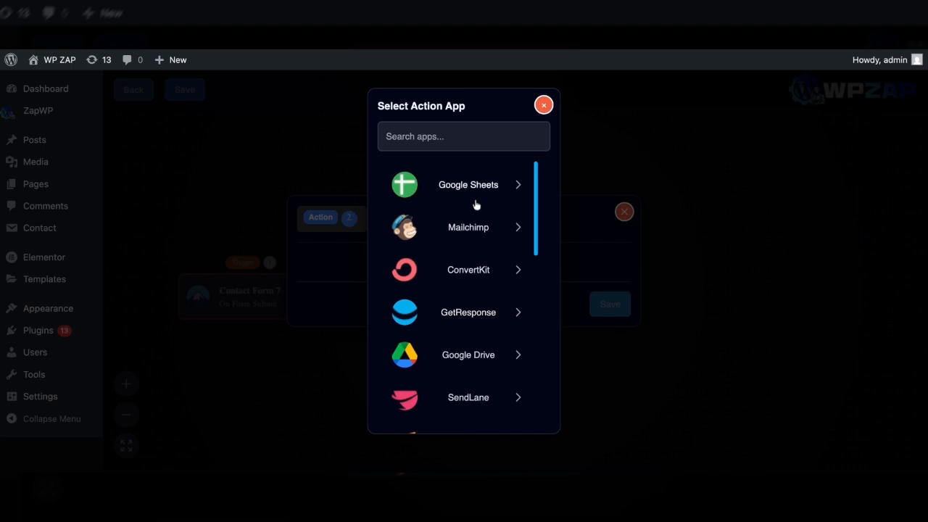
{"action": "scroll", "coordinate": [476, 205], "scroll_direction": "down", "scroll_amount": 1}
{"action": "scroll", "coordinate": [475, 206], "scroll_direction": "down", "scroll_amount": 2}
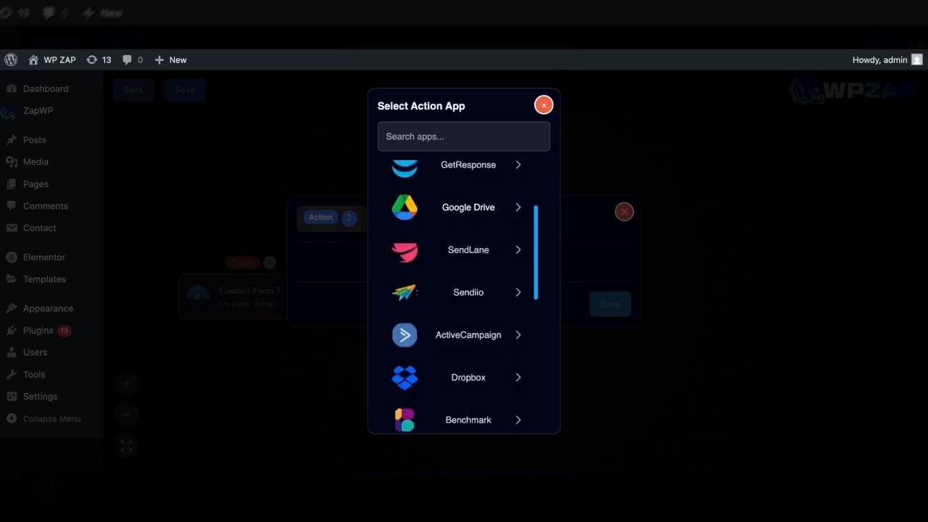
{"action": "scroll", "coordinate": [465, 296], "scroll_direction": "down", "scroll_amount": 1}
{"action": "scroll", "coordinate": [464, 296], "scroll_direction": "down", "scroll_amount": 2}
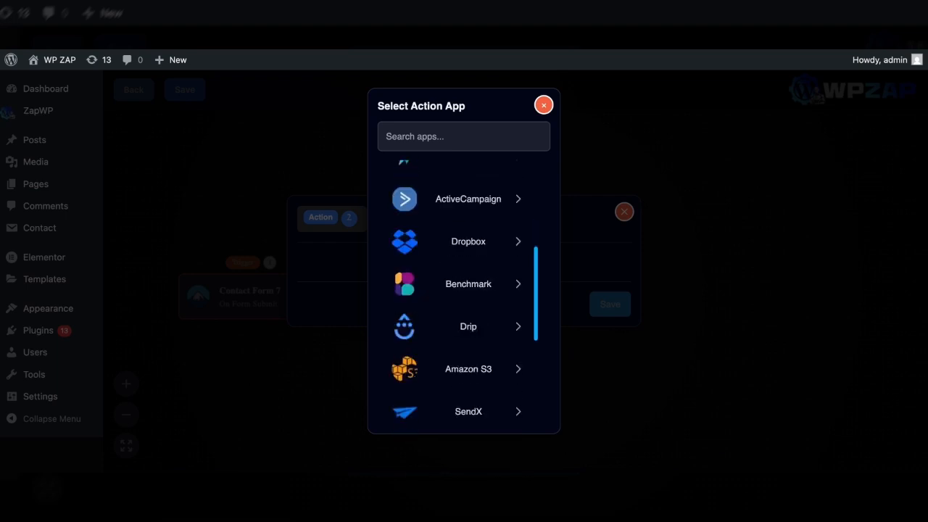
{"action": "scroll", "coordinate": [463, 296], "scroll_direction": "down", "scroll_amount": 3}
{"action": "scroll", "coordinate": [463, 295], "scroll_direction": "down", "scroll_amount": 5}
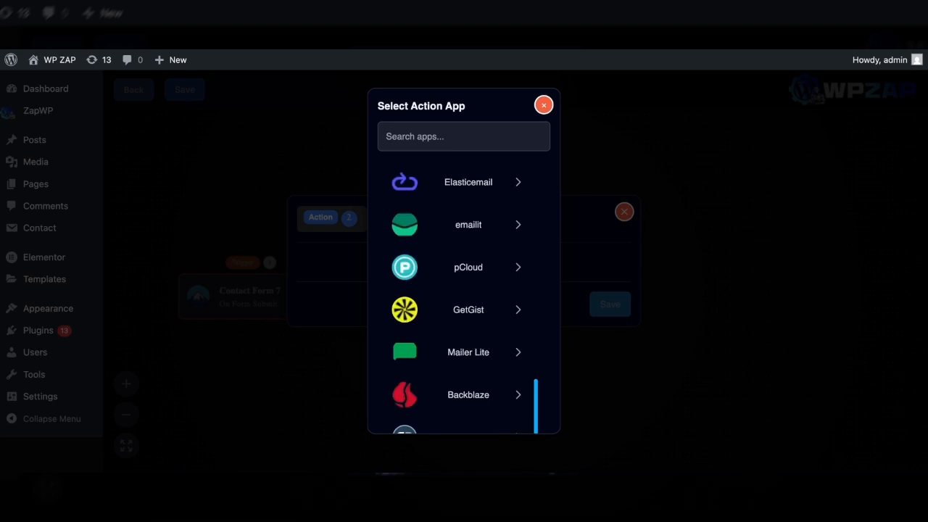
{"action": "scroll", "coordinate": [464, 295], "scroll_direction": "down", "scroll_amount": 2}
{"action": "scroll", "coordinate": [464, 296], "scroll_direction": "up", "scroll_amount": 1}
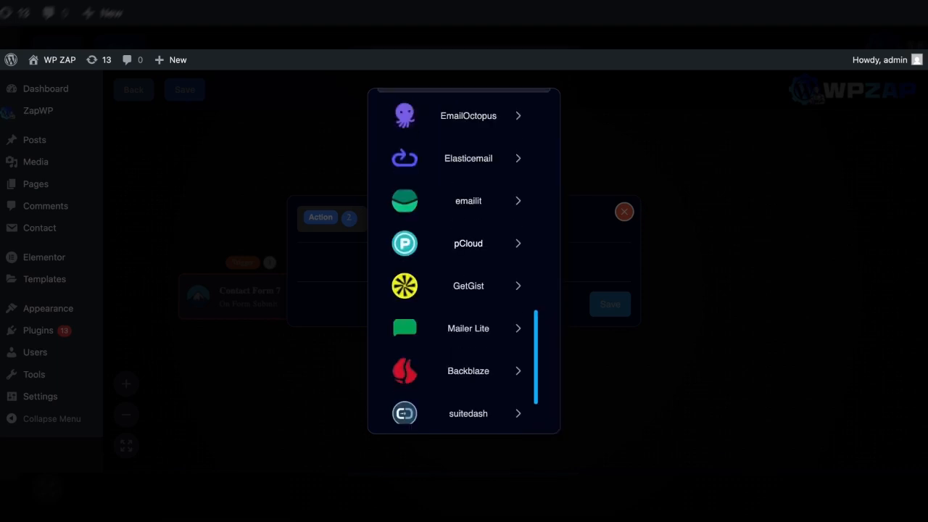
{"action": "scroll", "coordinate": [464, 296], "scroll_direction": "up", "scroll_amount": 15}
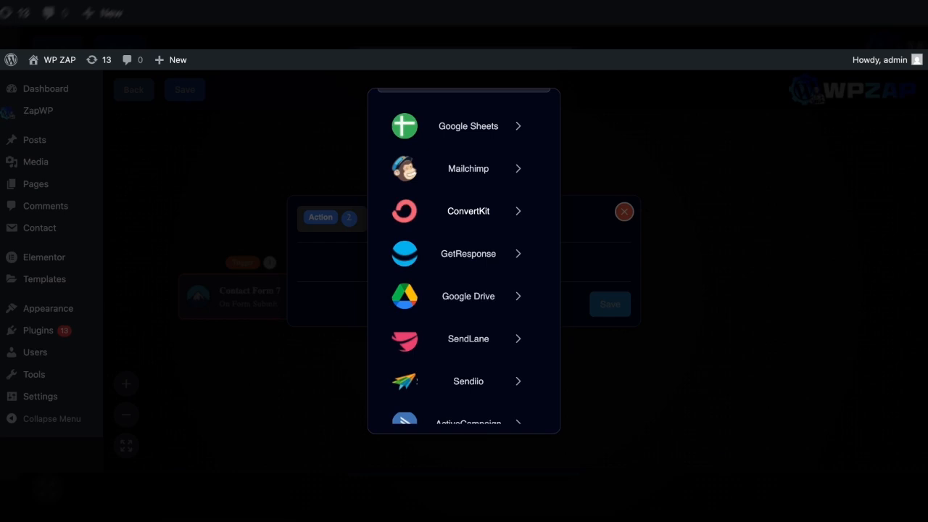
{"action": "left_click", "coordinate": [477, 182]}
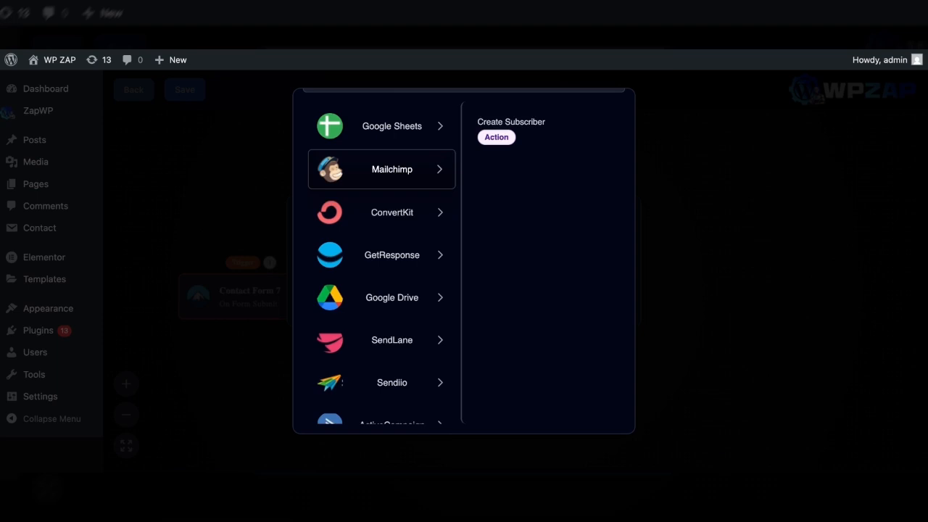
{"action": "left_click", "coordinate": [528, 145]}
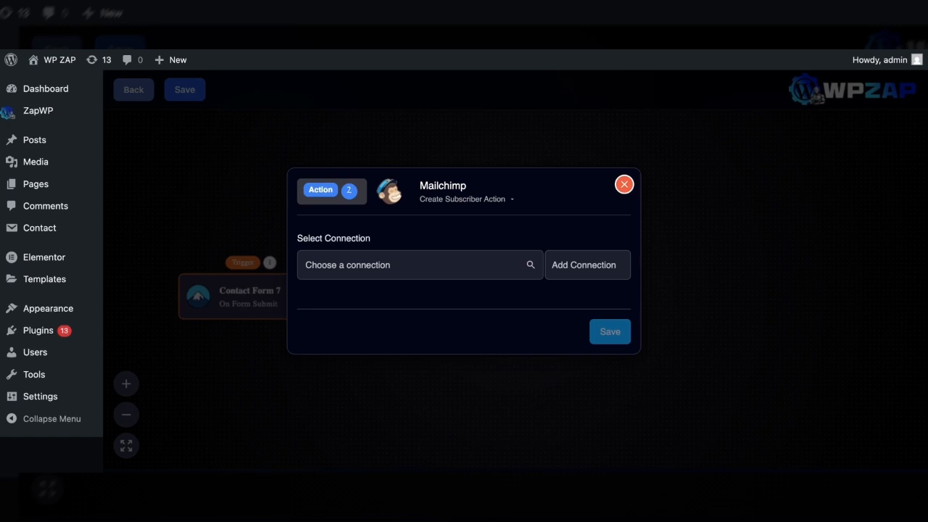
- Create a new Mailchimp Connection by pasting the account's API key and connecting
{"action": "left_click", "coordinate": [574, 270]}
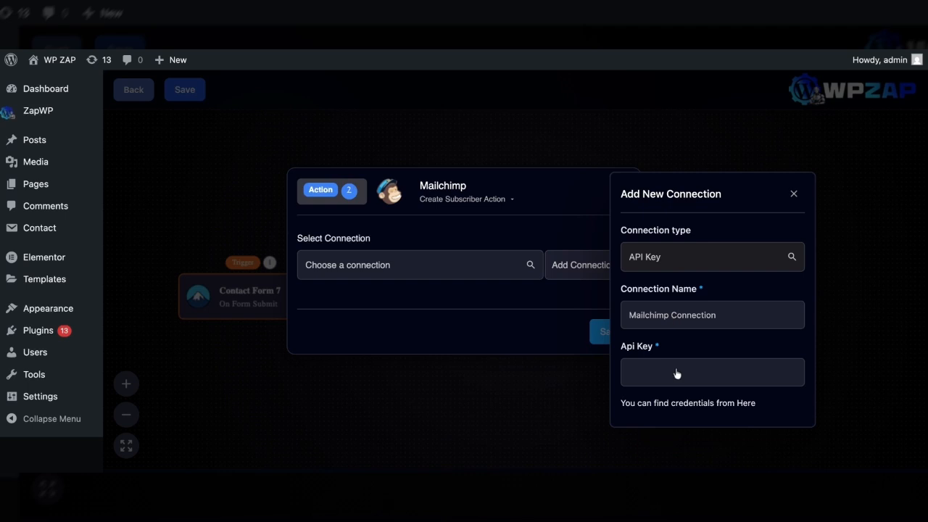
{"action": "scroll", "coordinate": [676, 373], "scroll_direction": "down", "scroll_amount": 1}
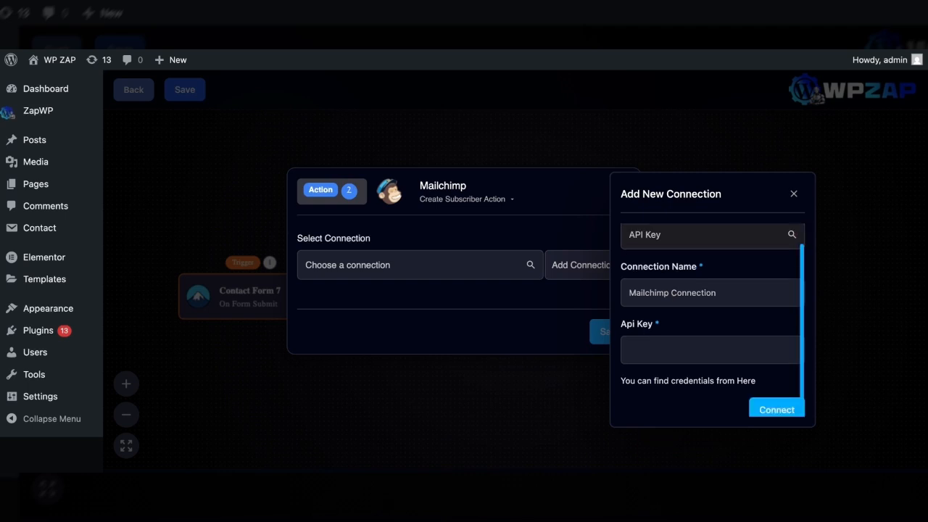
{"action": "scroll", "coordinate": [713, 320], "scroll_direction": "down", "scroll_amount": 1}
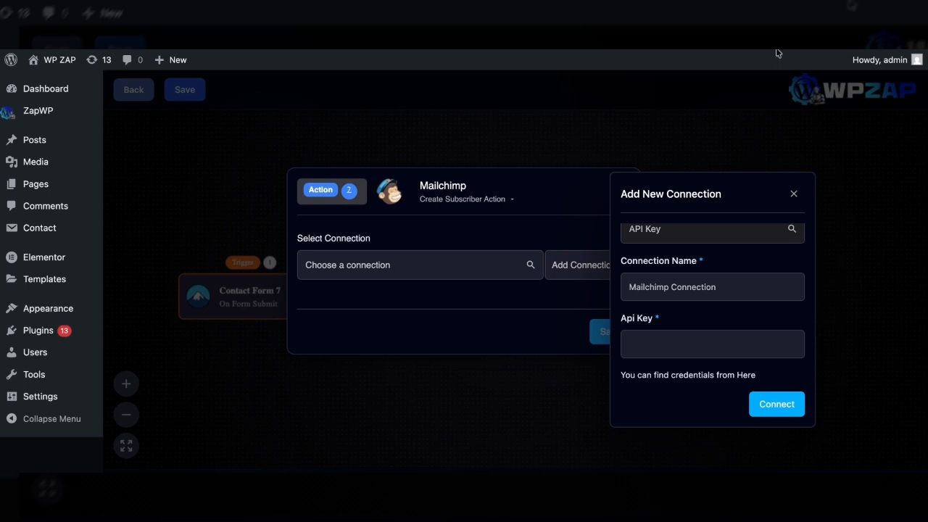
{"action": "left_click", "coordinate": [712, 344]}
{"action": "key", "text": "super+v"}
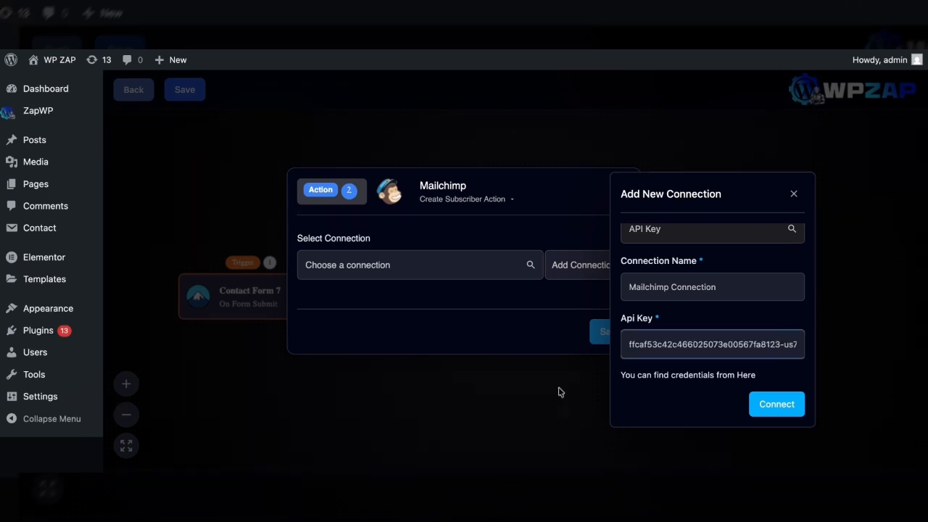
{"action": "left_click", "coordinate": [778, 413]}
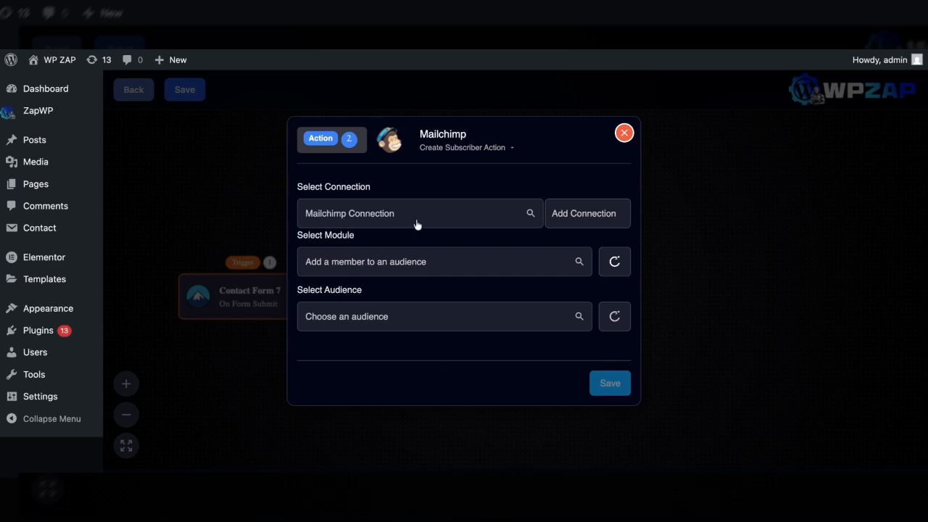
- Keep the Add a member to an audience module, pick the audience, and select the Email field
{"action": "left_click", "coordinate": [445, 269]}
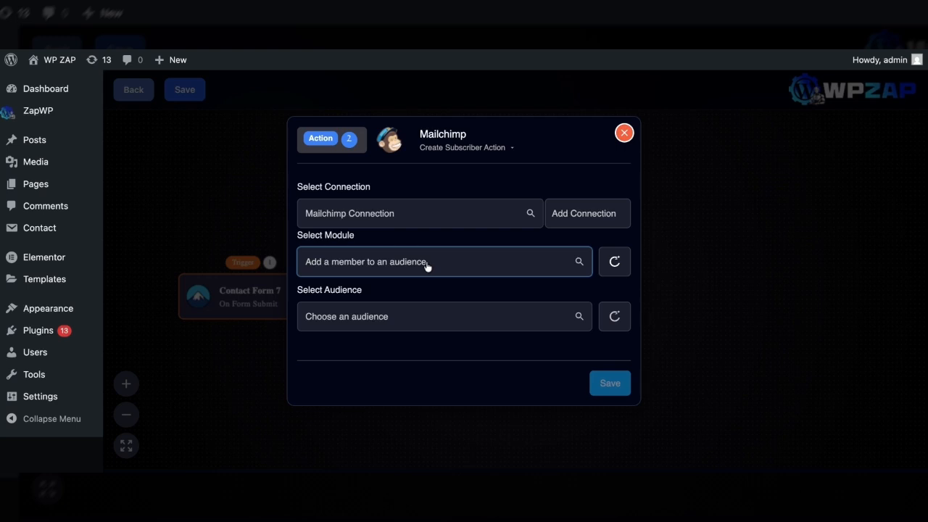
{"action": "left_click", "coordinate": [459, 316]}
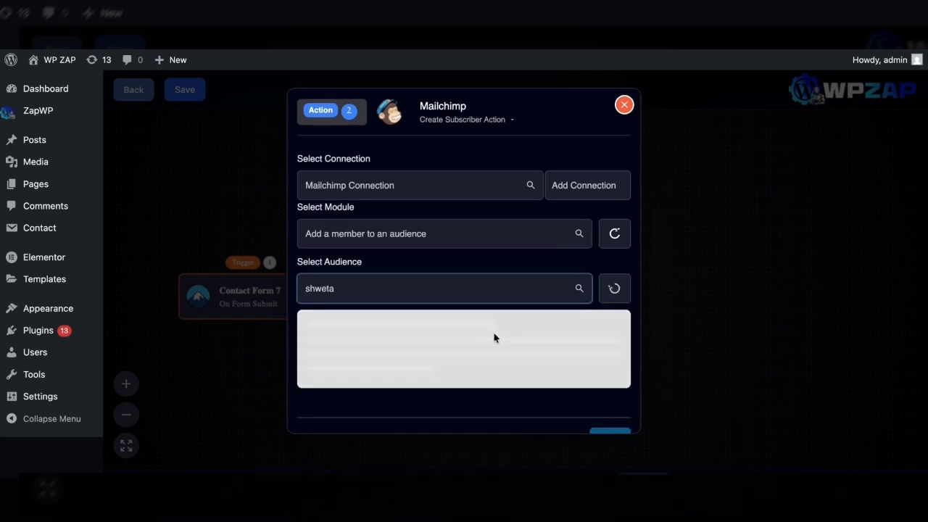
{"action": "left_click", "coordinate": [493, 336]}
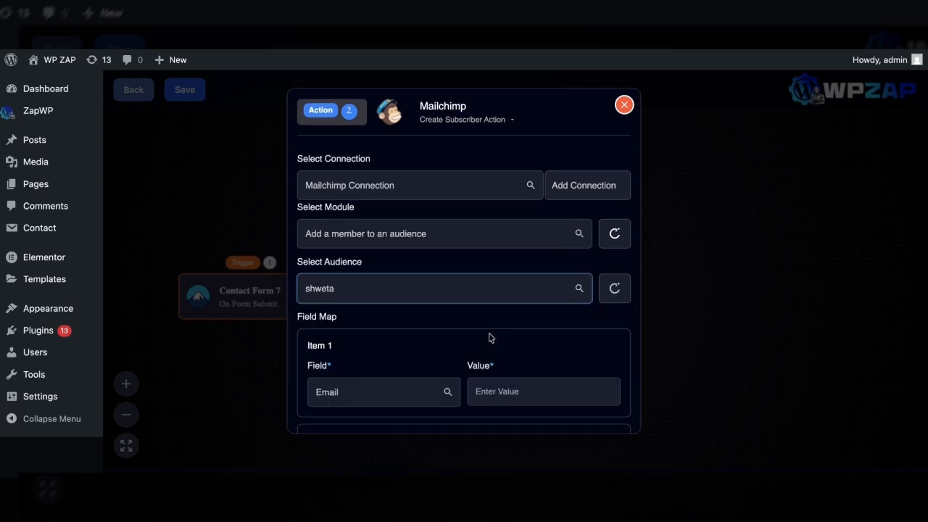
{"action": "left_click", "coordinate": [367, 398]}
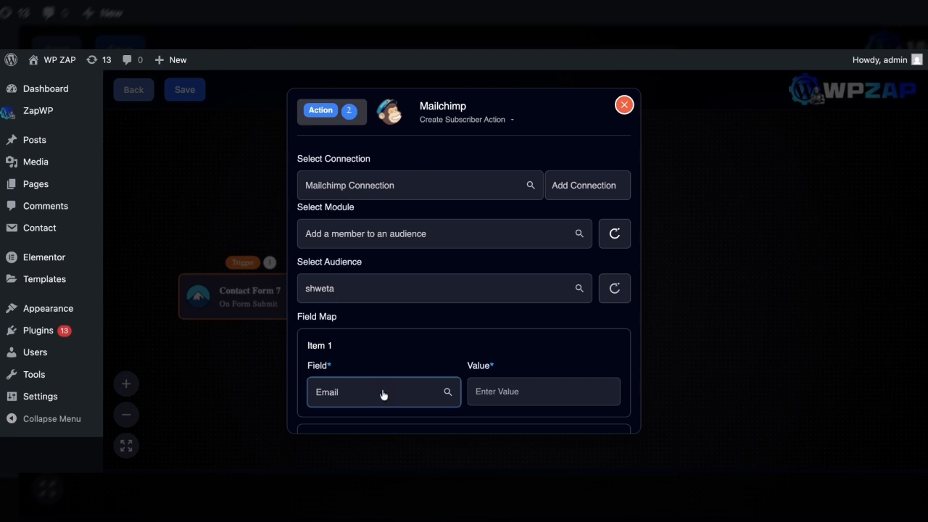
{"action": "left_click", "coordinate": [493, 395]}
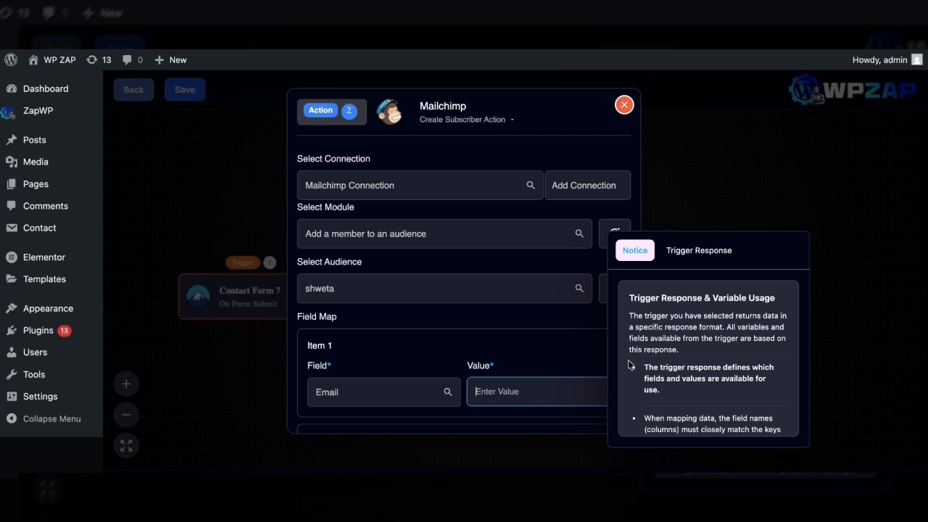
- Map the Email field to value 1, dismiss the notice, and save the Mailchimp action
{"action": "scroll", "coordinate": [709, 377], "scroll_direction": "down", "scroll_amount": 2}
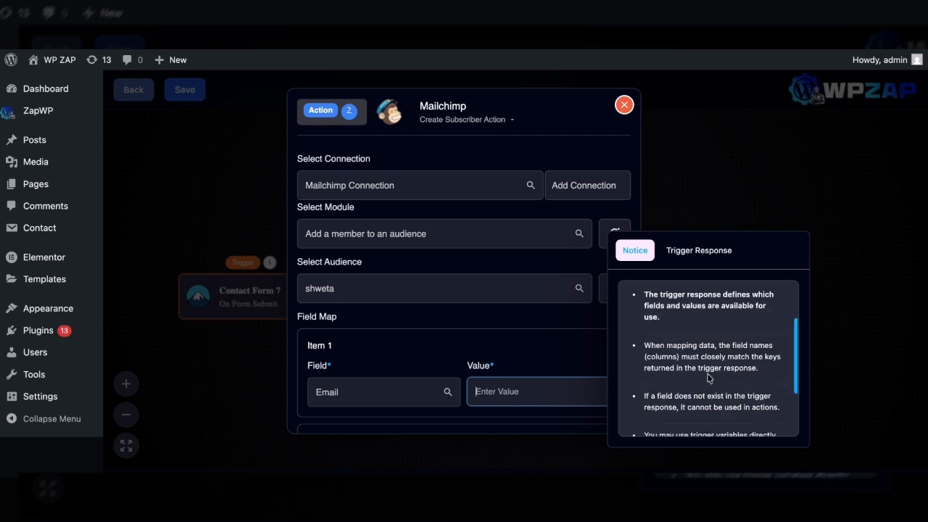
{"action": "scroll", "coordinate": [708, 378], "scroll_direction": "down", "scroll_amount": 2}
{"action": "scroll", "coordinate": [708, 378], "scroll_direction": "up", "scroll_amount": 2}
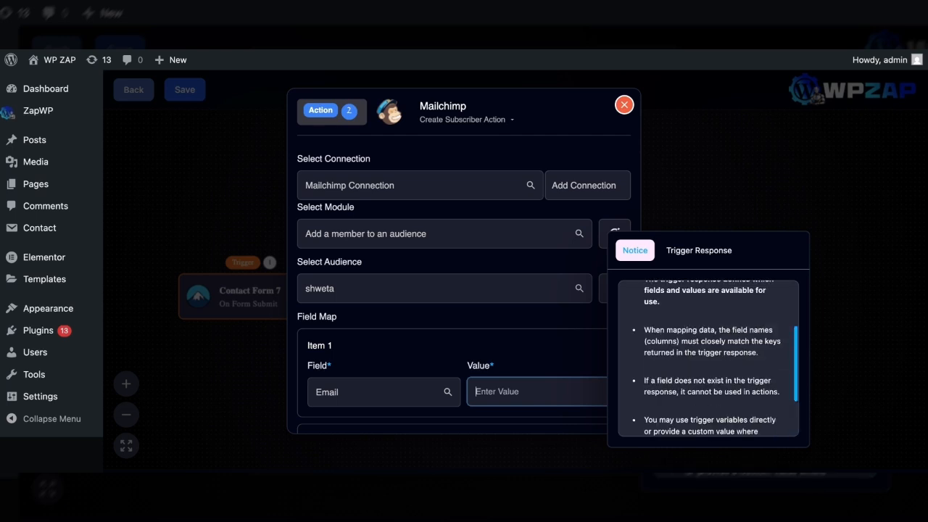
{"action": "scroll", "coordinate": [708, 358], "scroll_direction": "up", "scroll_amount": 2}
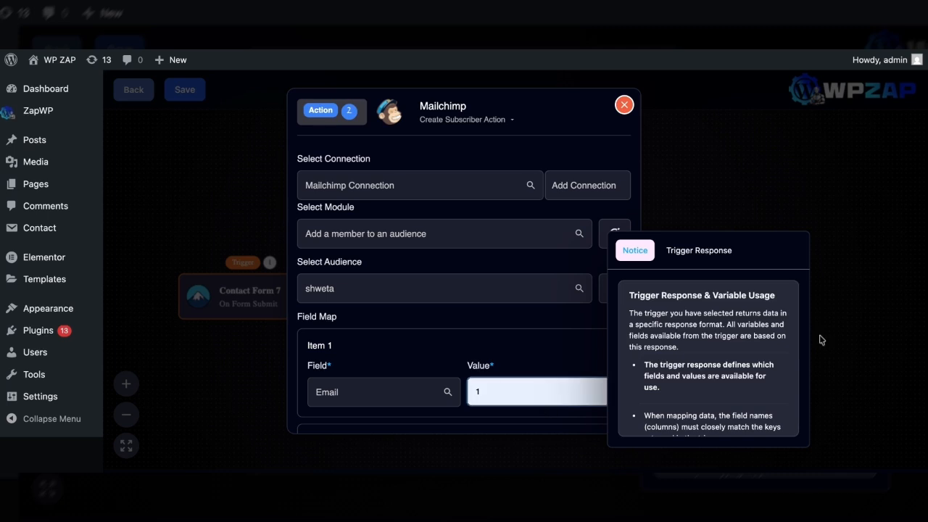
{"action": "scroll", "coordinate": [530, 327], "scroll_direction": "down", "scroll_amount": 2}
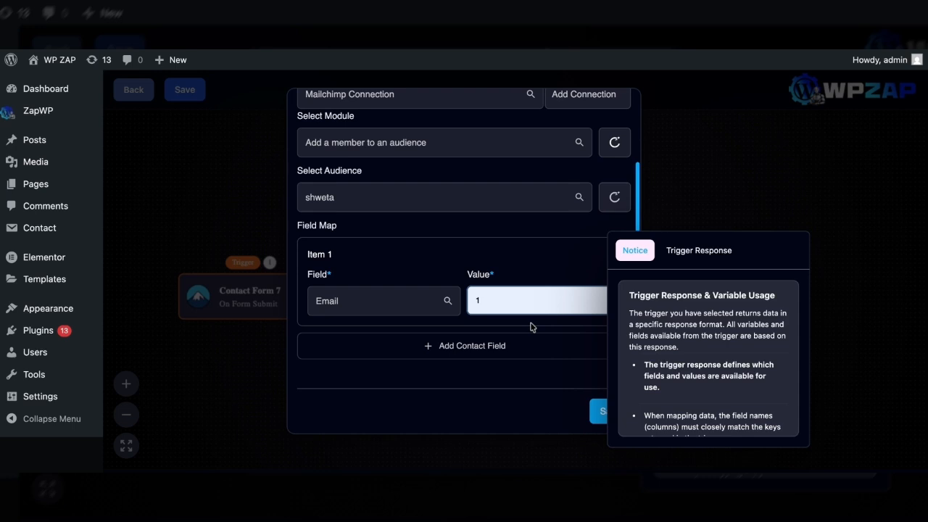
{"action": "left_click", "coordinate": [782, 171]}
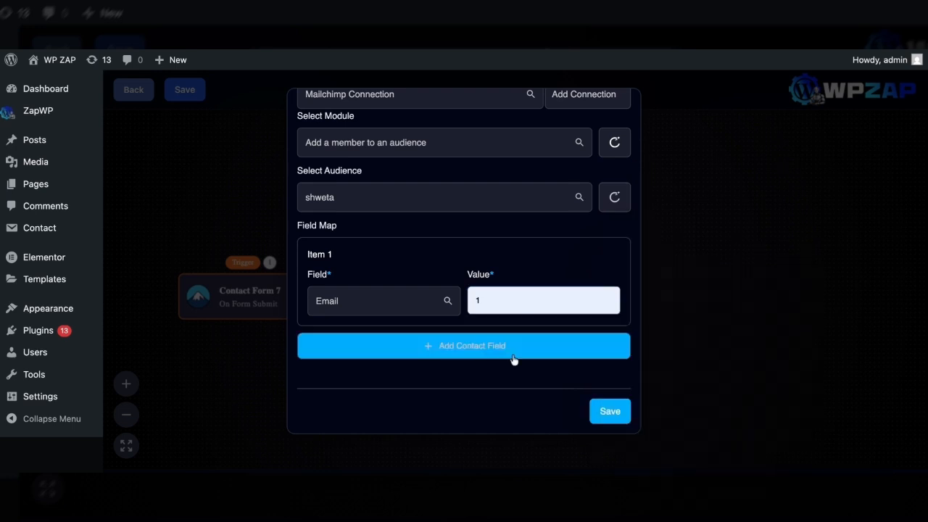
{"action": "left_click", "coordinate": [609, 412]}
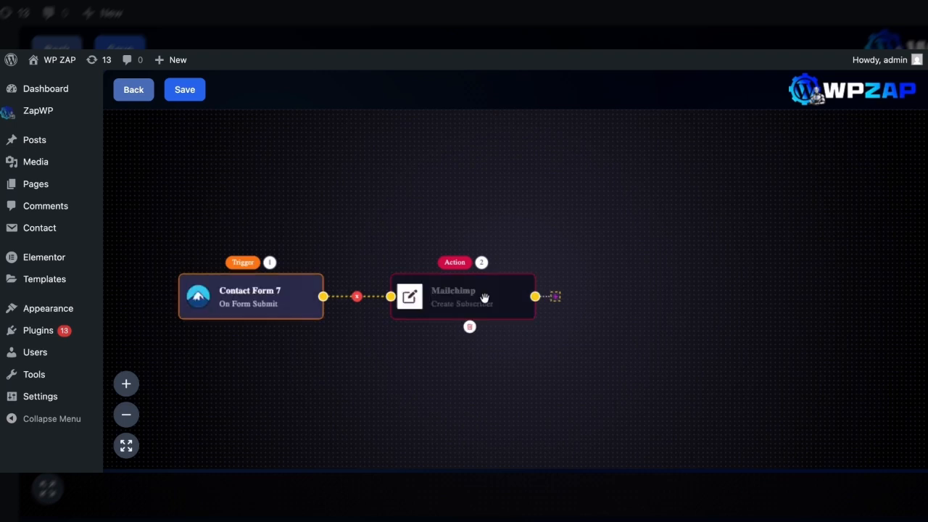
- Add an empty New Action step after the Mailchimp Create Subscriber node
{"action": "left_click", "coordinate": [555, 297]}
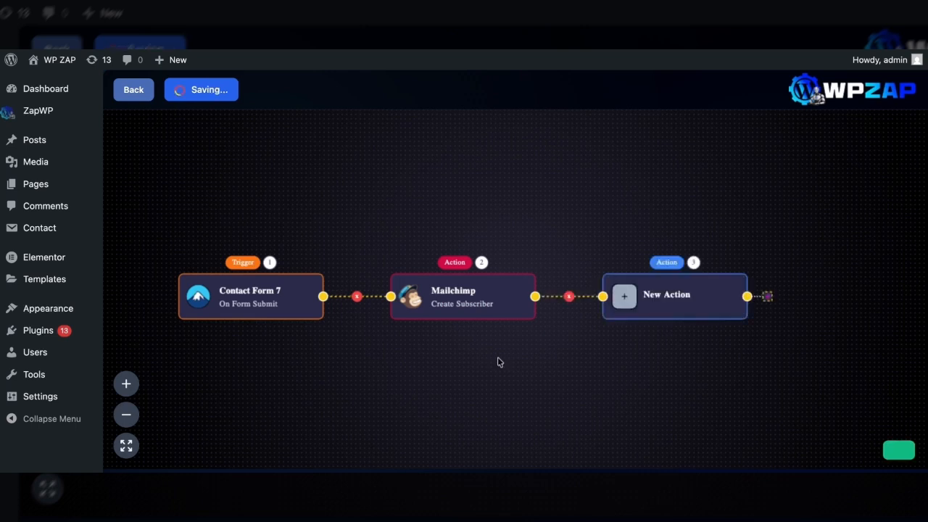
{"action": "mouse_move", "coordinate": [435, 309]}
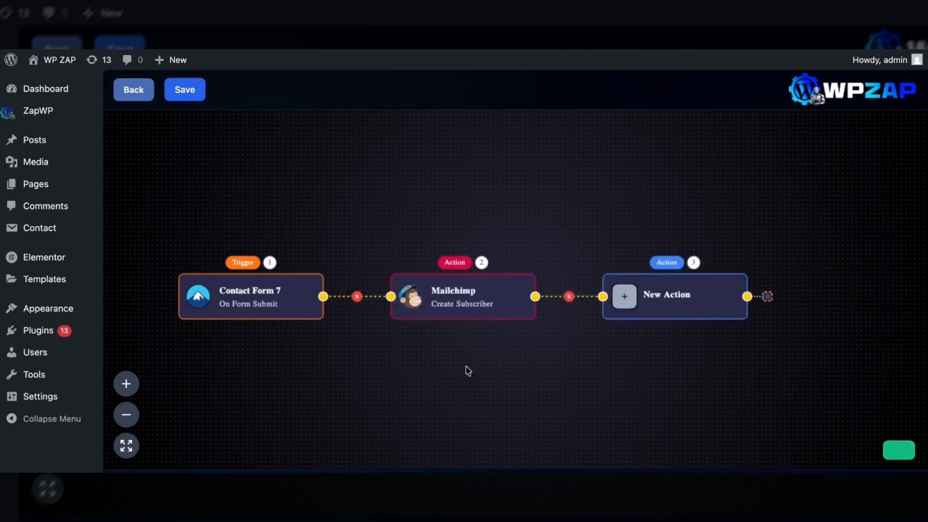
{"action": "mouse_move", "coordinate": [705, 291]}
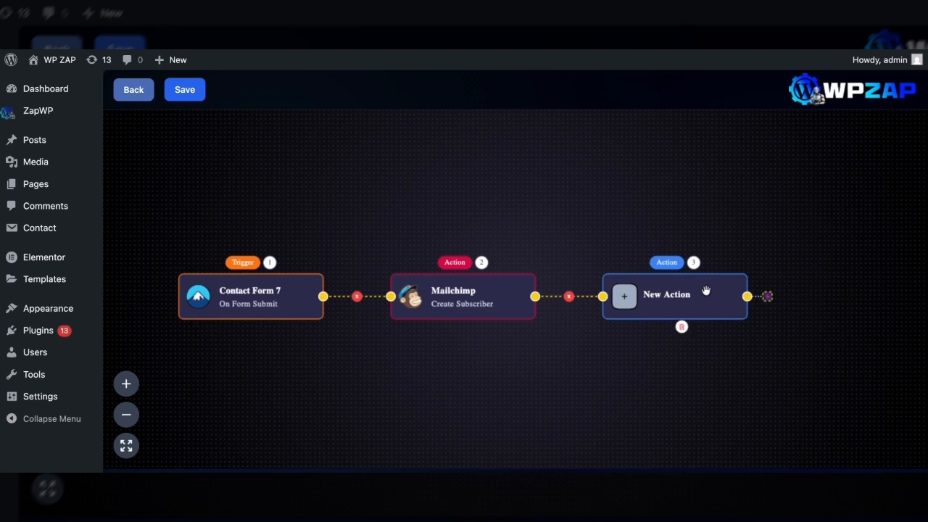